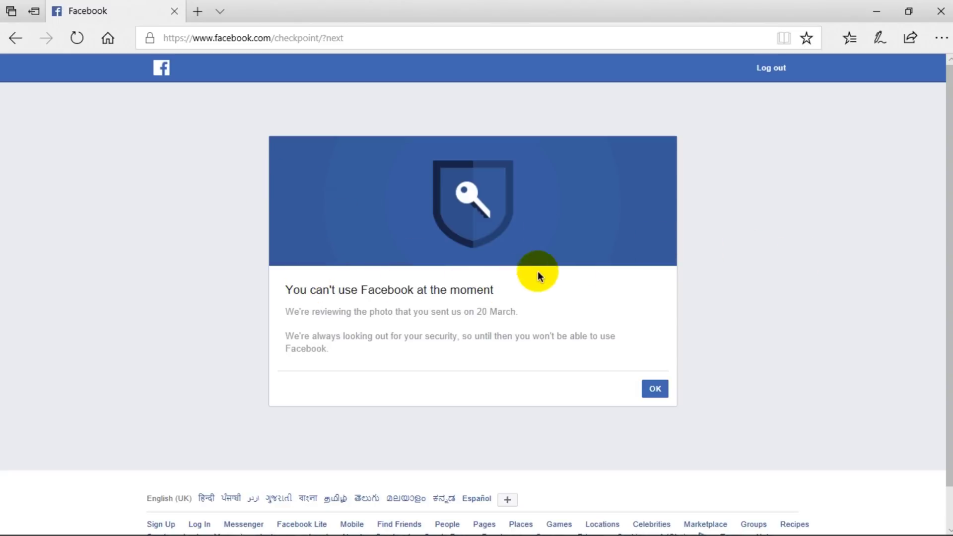
Read over the checkpoint page, selecting its heading and the 'We're always' paragraph text
scroll(538, 271, "down", 1)
scroll(719, 153, "up", 1)
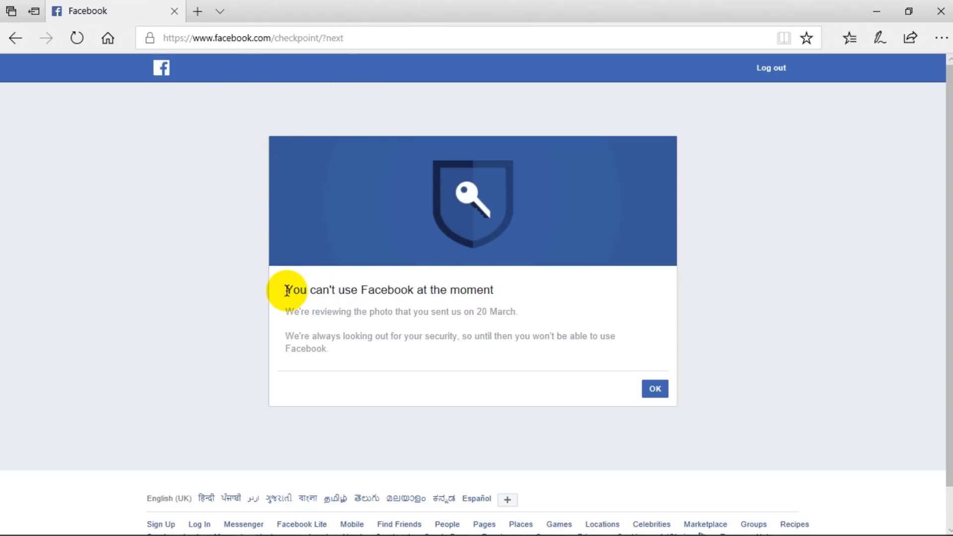
left_click_drag(286, 291, 521, 288)
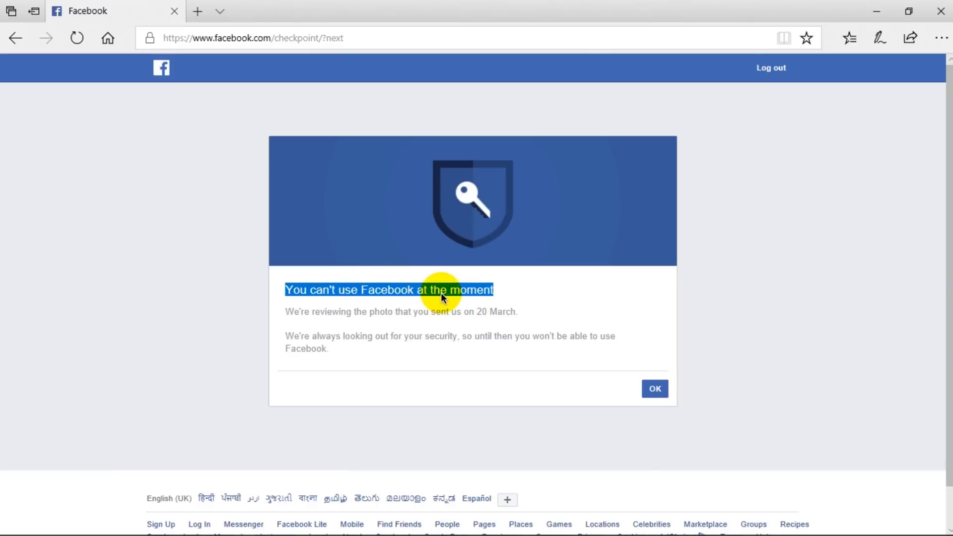
left_click(626, 295)
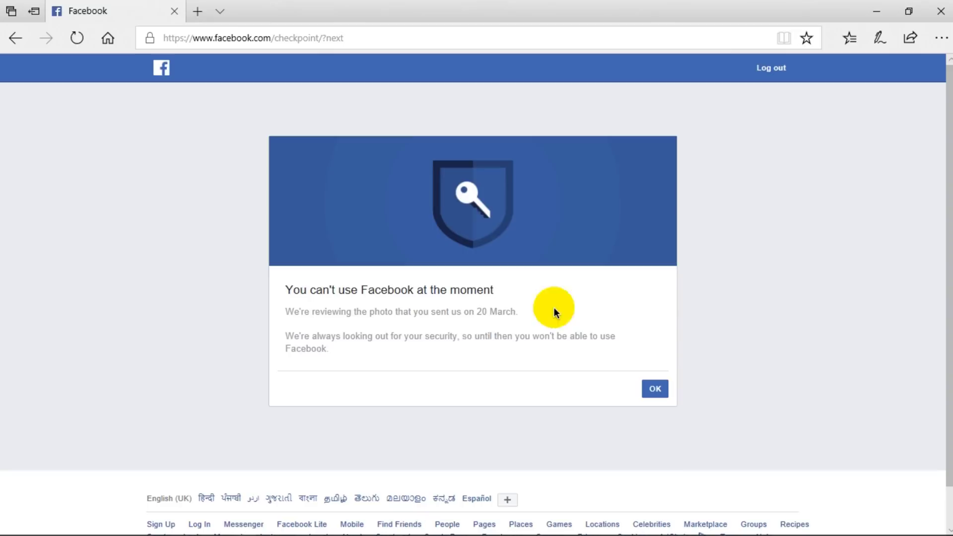
left_click_drag(287, 336, 330, 337)
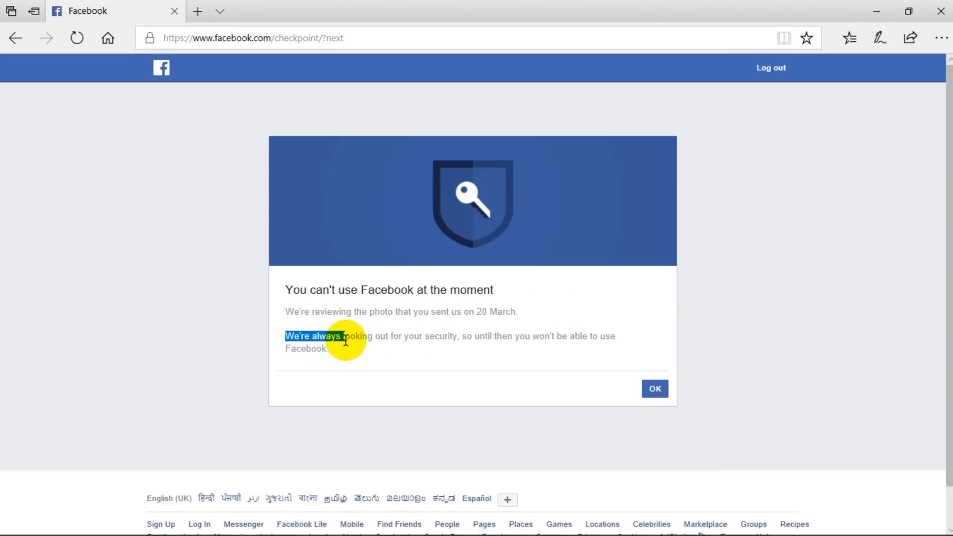
left_click(334, 353)
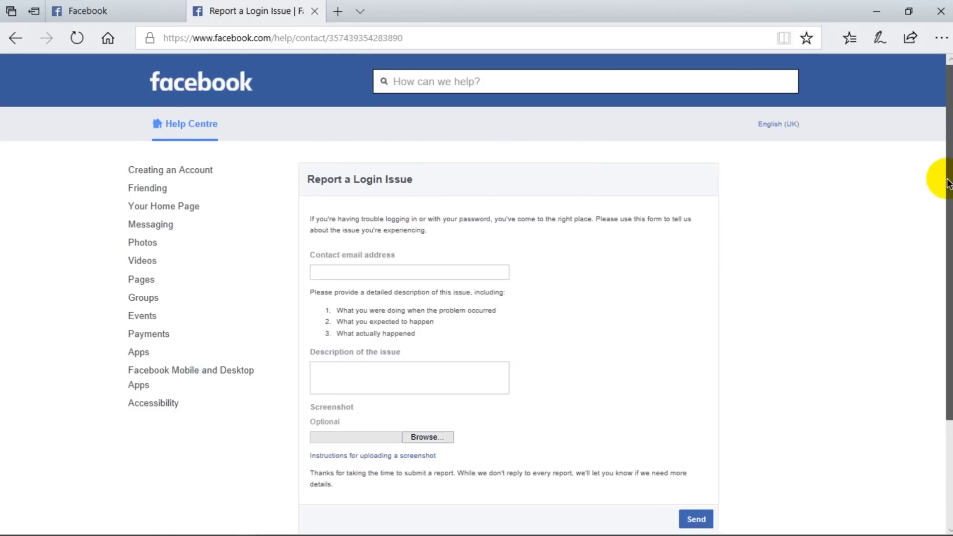
Review the Report a Login Issue heading, contact email field, numbered points and description box
left_click_drag(431, 181, 311, 184)
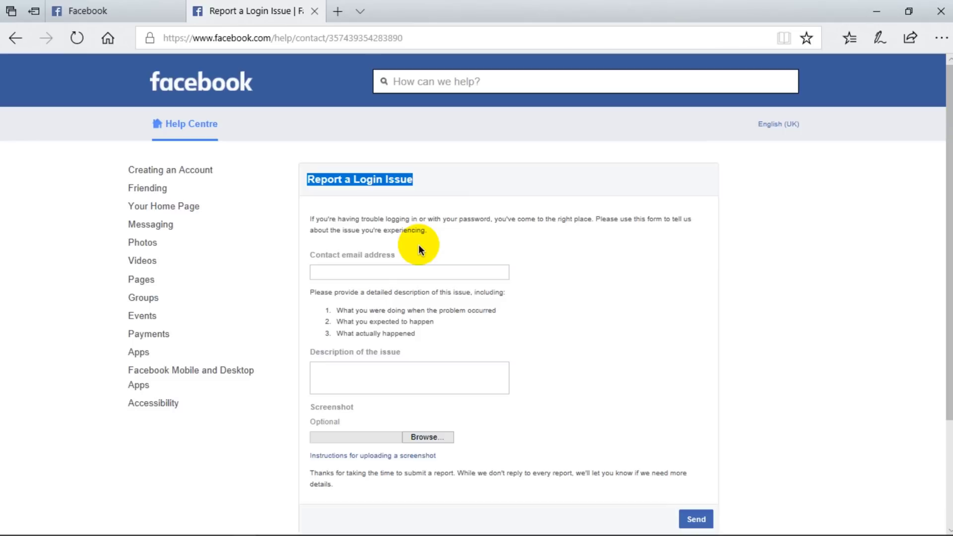
left_click(351, 270)
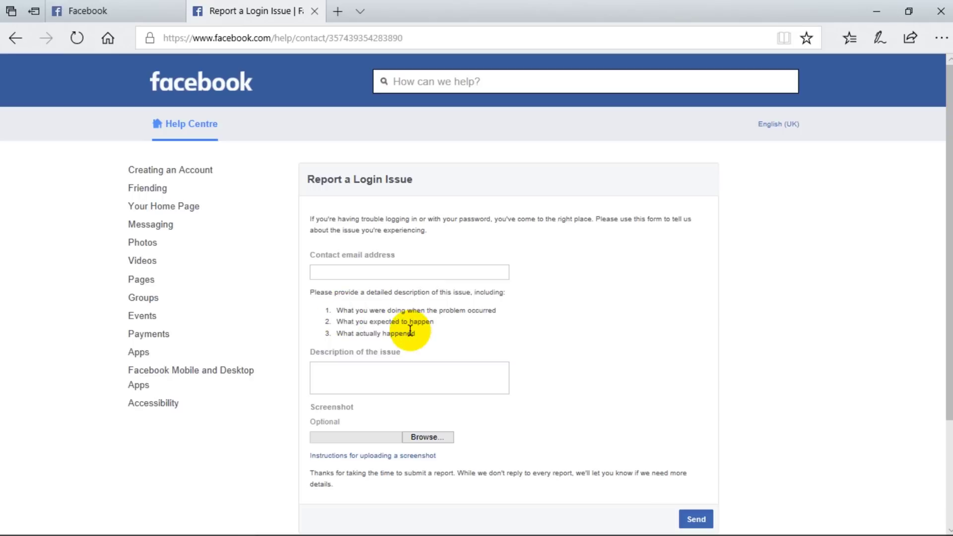
left_click_drag(421, 342, 500, 311)
left_click(365, 311)
left_click(294, 321)
left_click(398, 376)
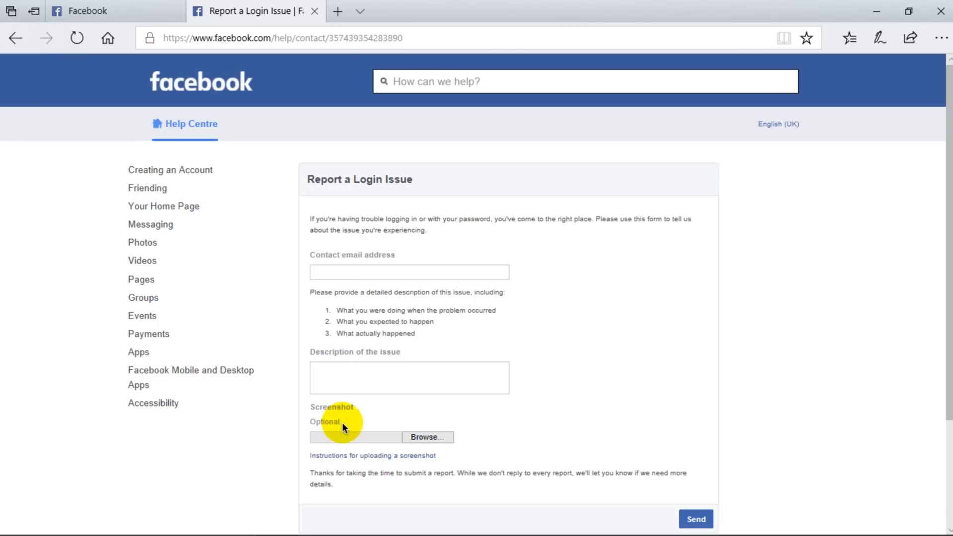
Check the Optional screenshot field, then return to the checkpoint page tab
left_click(156, 64)
left_click(273, 11)
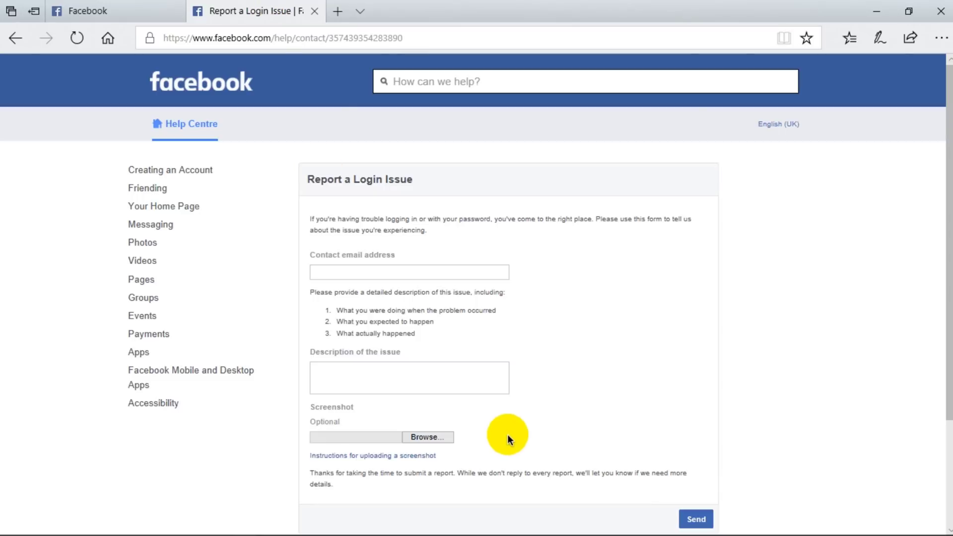
left_click_drag(351, 421, 310, 422)
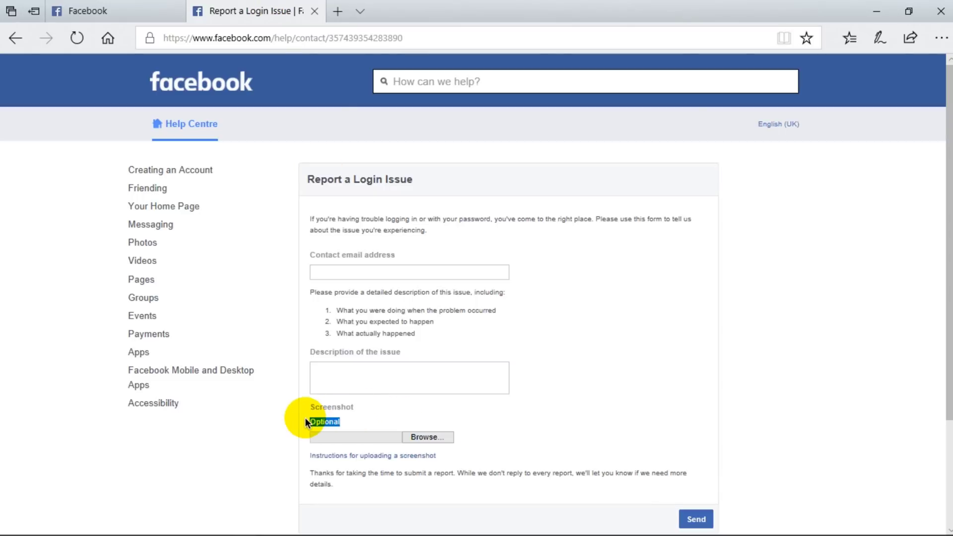
left_click(145, 6)
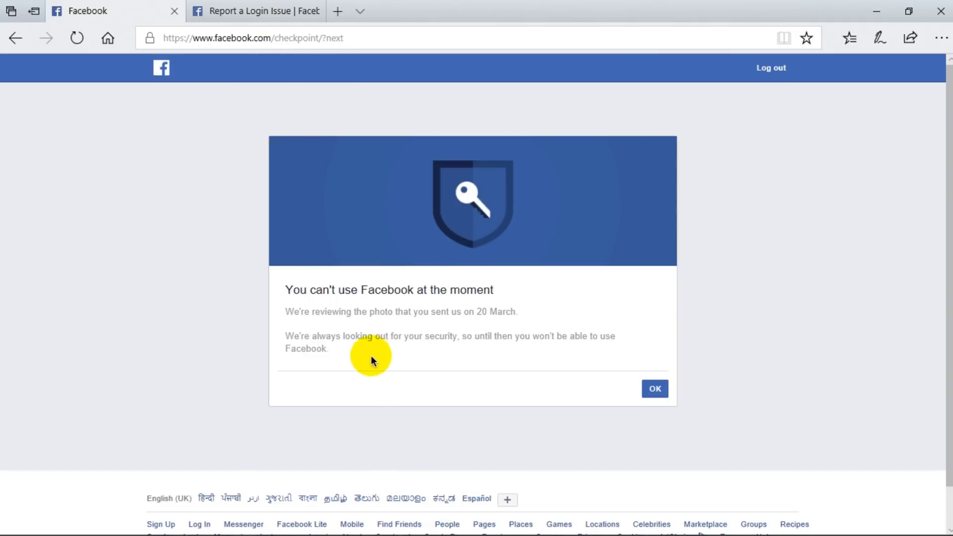
Select and review the checkpoint dialog's text and body paragraphs
left_click_drag(372, 356, 249, 249)
left_click(383, 288)
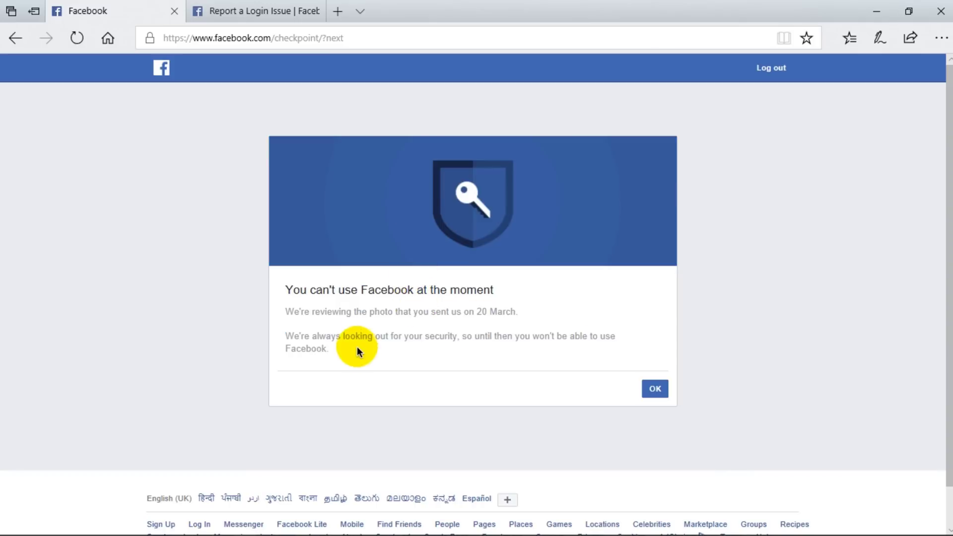
left_click_drag(353, 347, 273, 273)
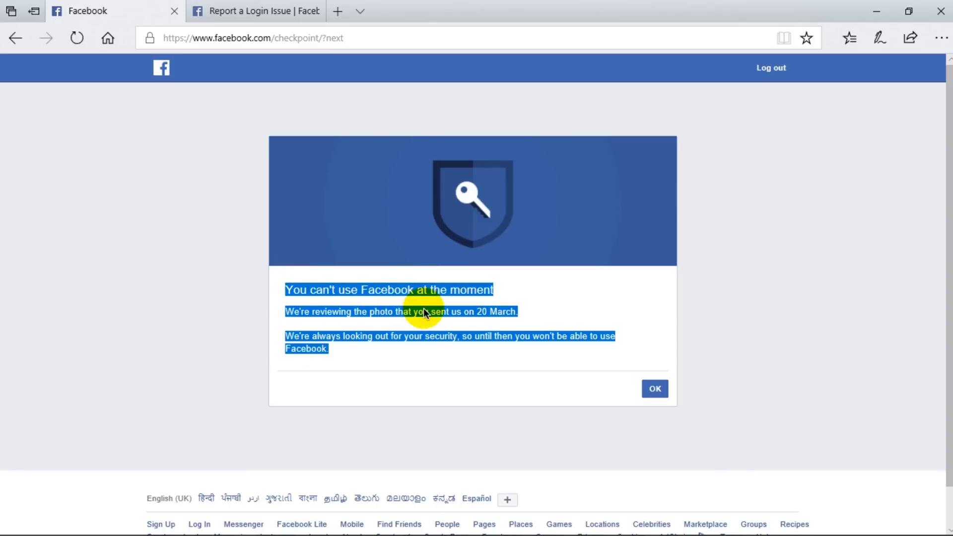
left_click(217, 372)
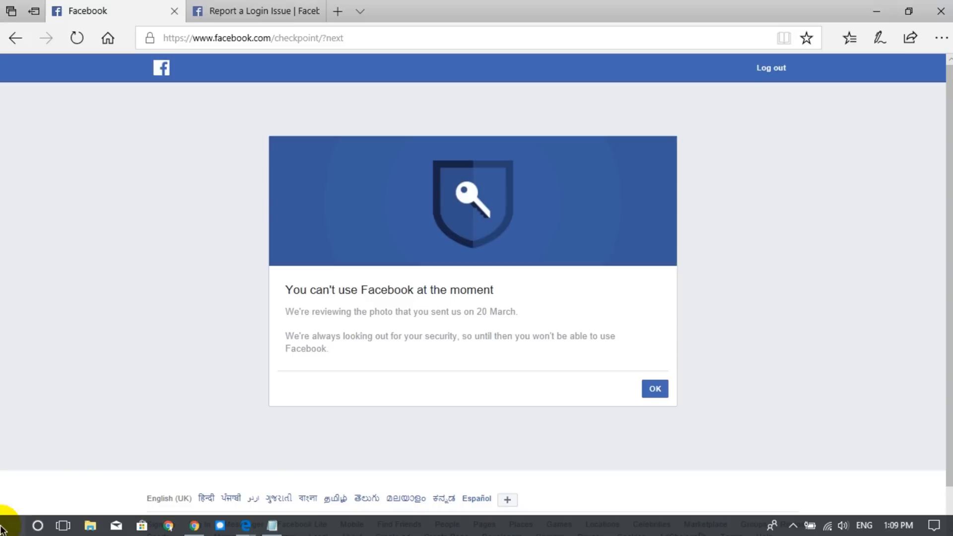
Launch Snipping Tool and snip the checkpoint page area as a new capture
left_click(2, 530)
left_click(231, 376)
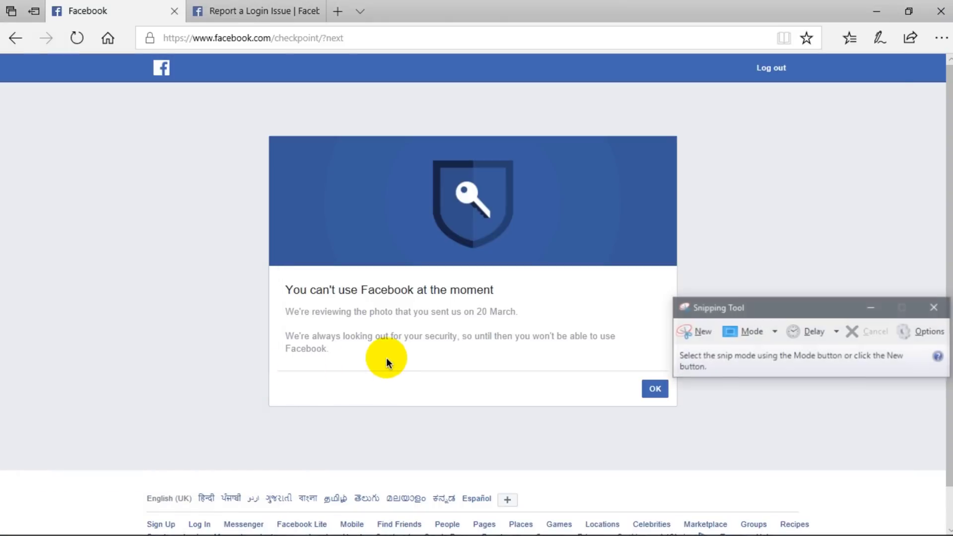
left_click(695, 331)
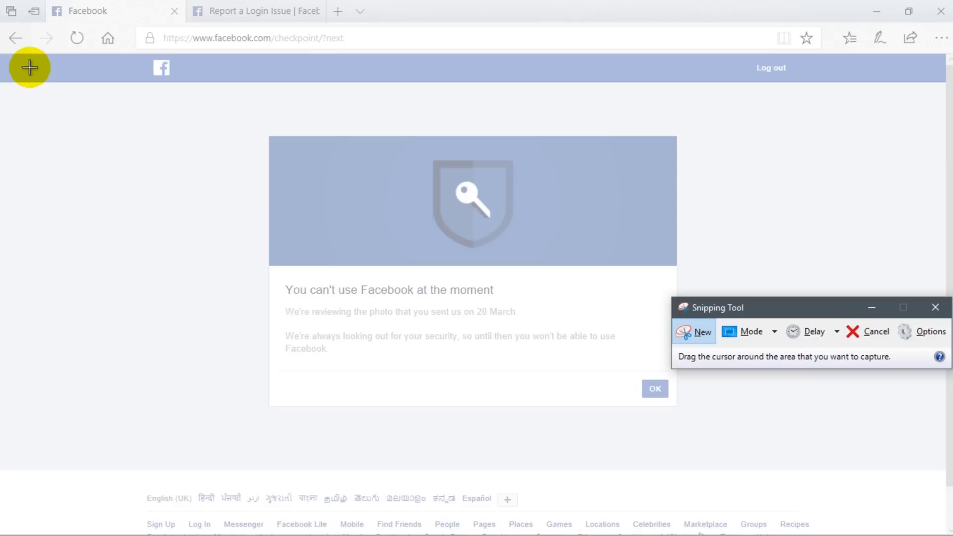
left_click_drag(18, 60, 935, 482)
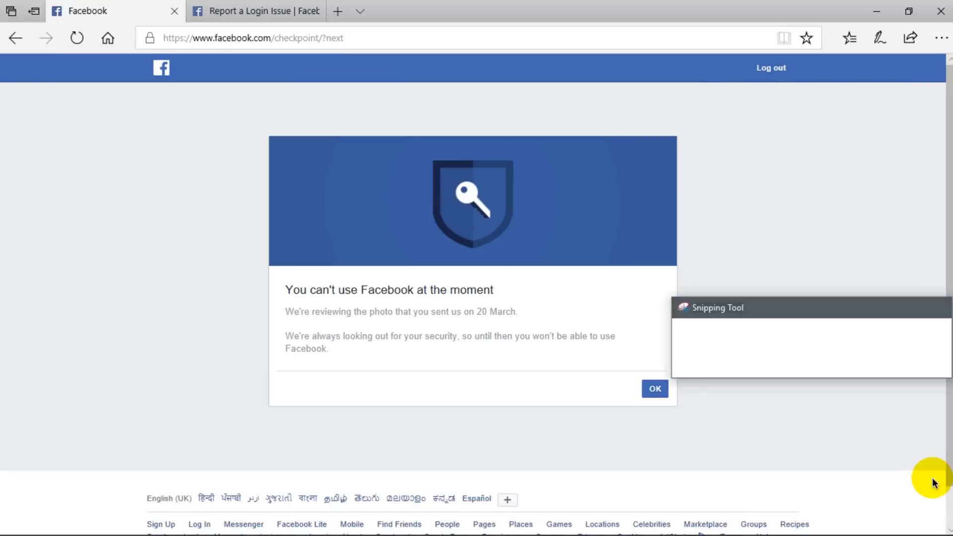
Highlight the three checkpoint message lines in yellow on the snip
left_click(325, 54)
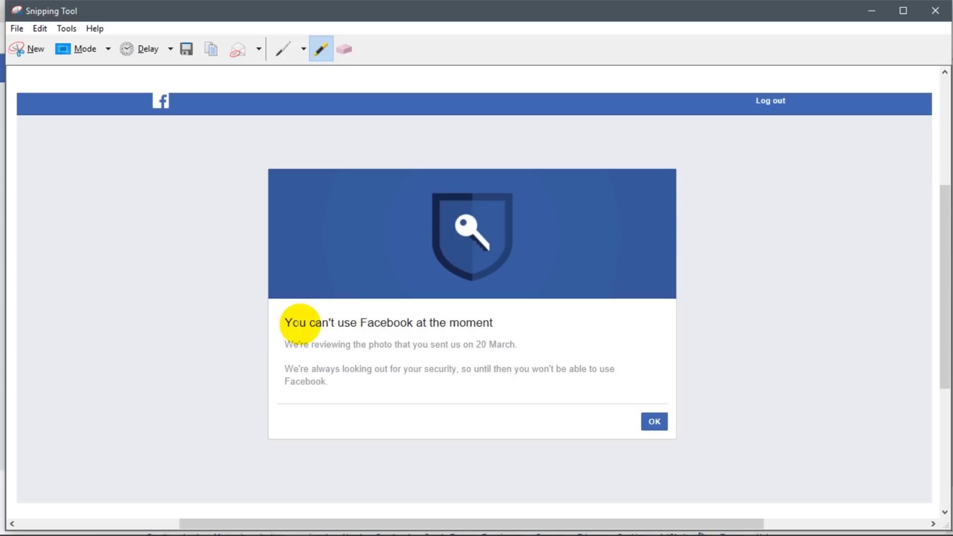
left_click_drag(278, 323, 510, 319)
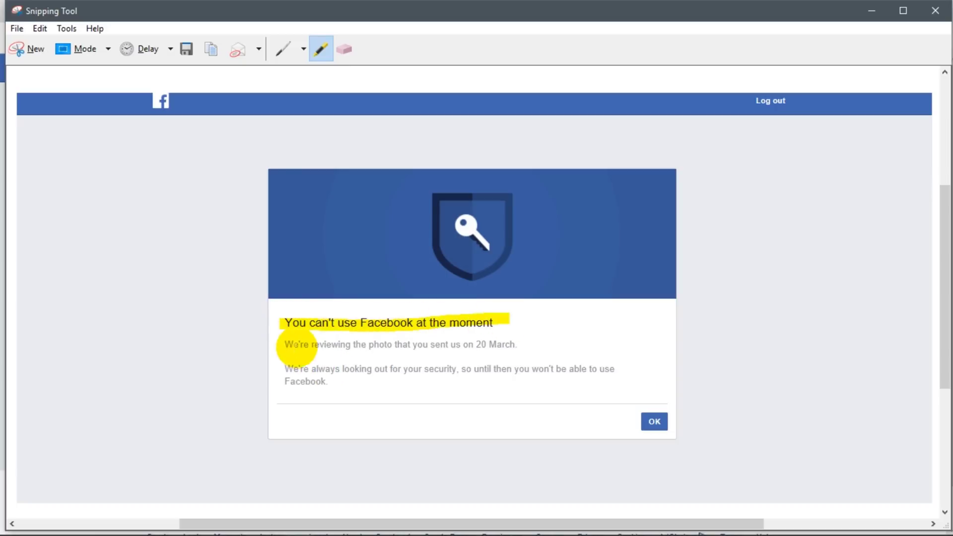
left_click_drag(284, 344, 514, 344)
left_click_drag(285, 368, 445, 410)
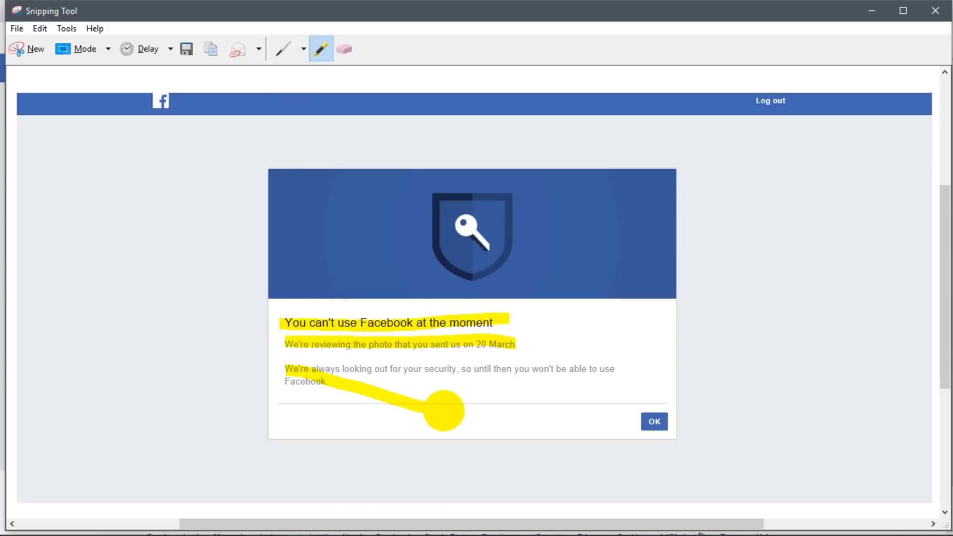
Save the snip as Capture.PNG on the Desktop and minimize the windows
left_click(187, 49)
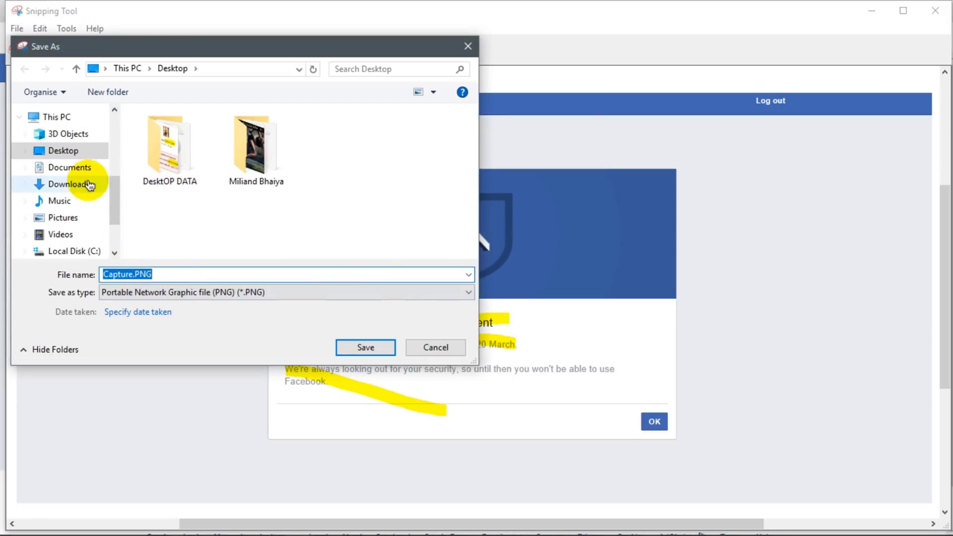
left_click(354, 351)
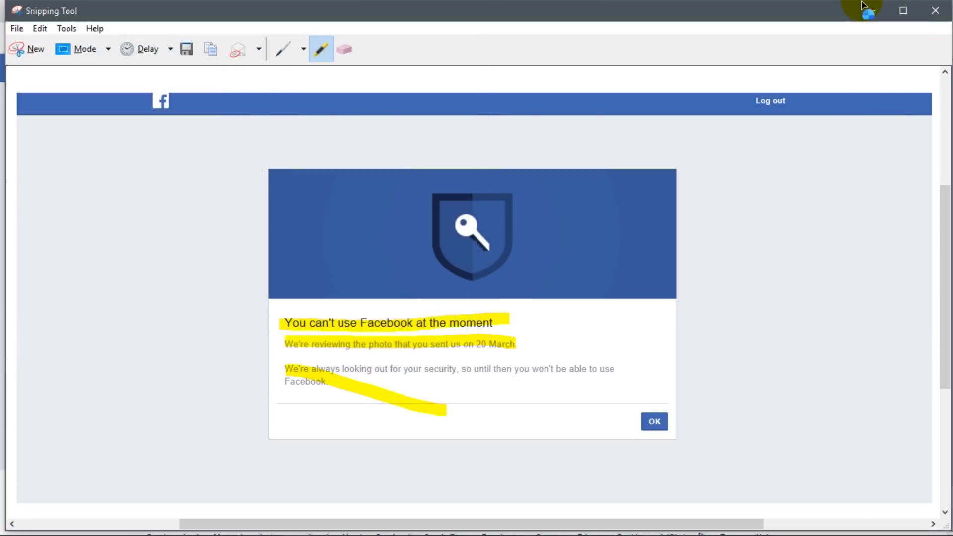
left_click(872, 11)
left_click(872, 11)
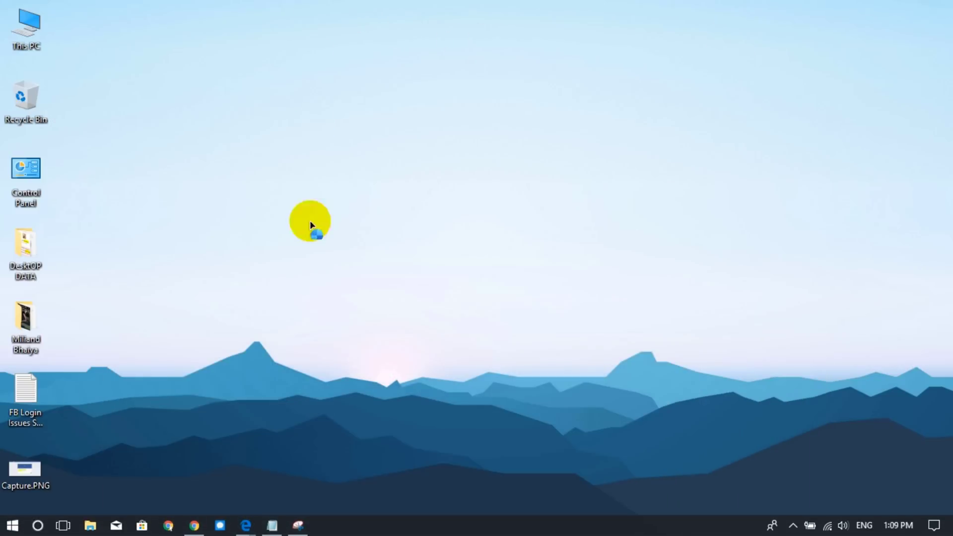
Restore Edge on the Report a Login Issue tab and scroll down to the screenshot field
left_click(248, 524)
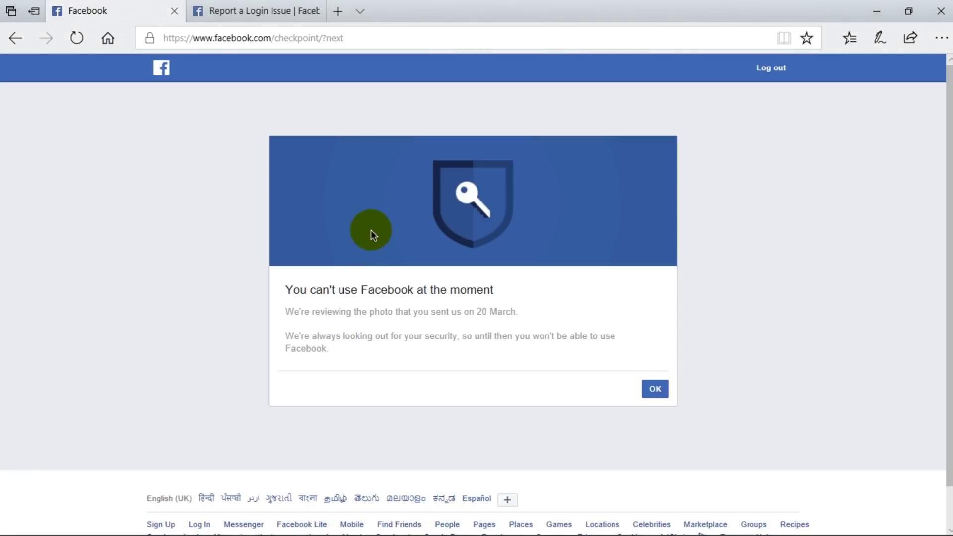
left_click(244, 11)
scroll(685, 213, "down", 2)
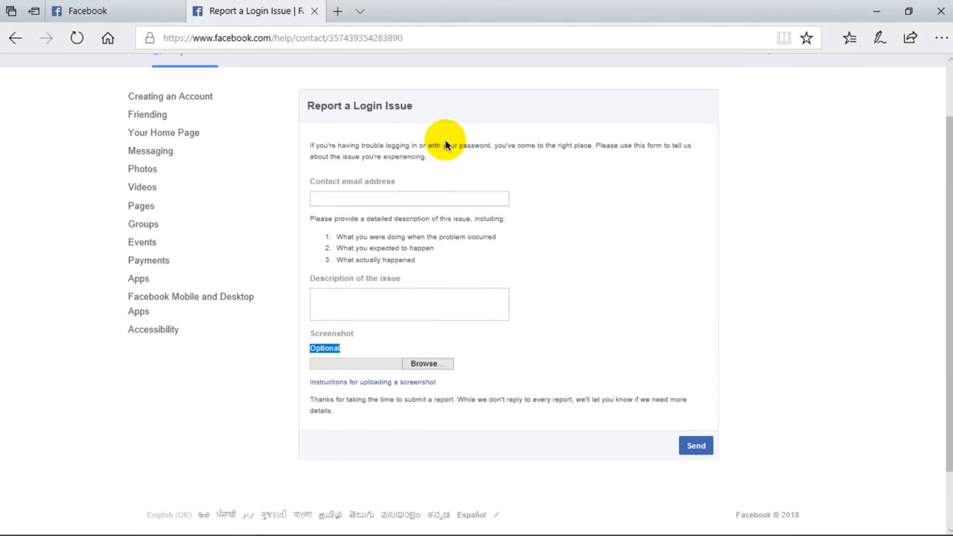
left_click(355, 301)
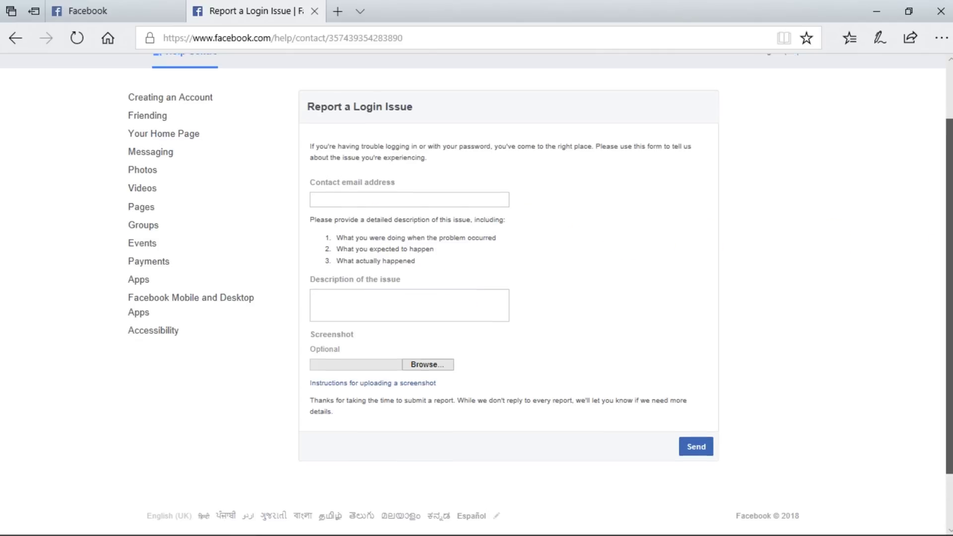
scroll(946, 297, "down", 2)
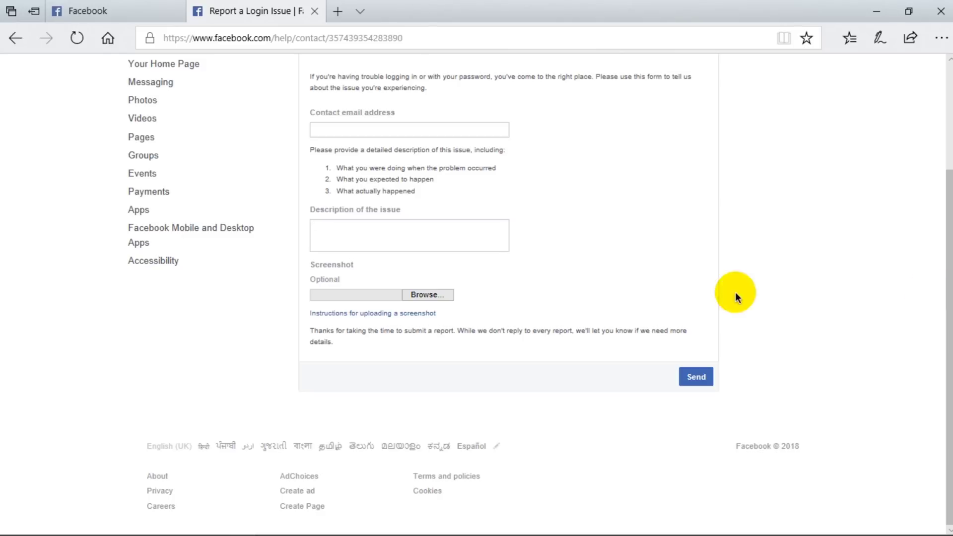
Attach Capture.PNG from the Desktop as the report's screenshot
left_click(452, 298)
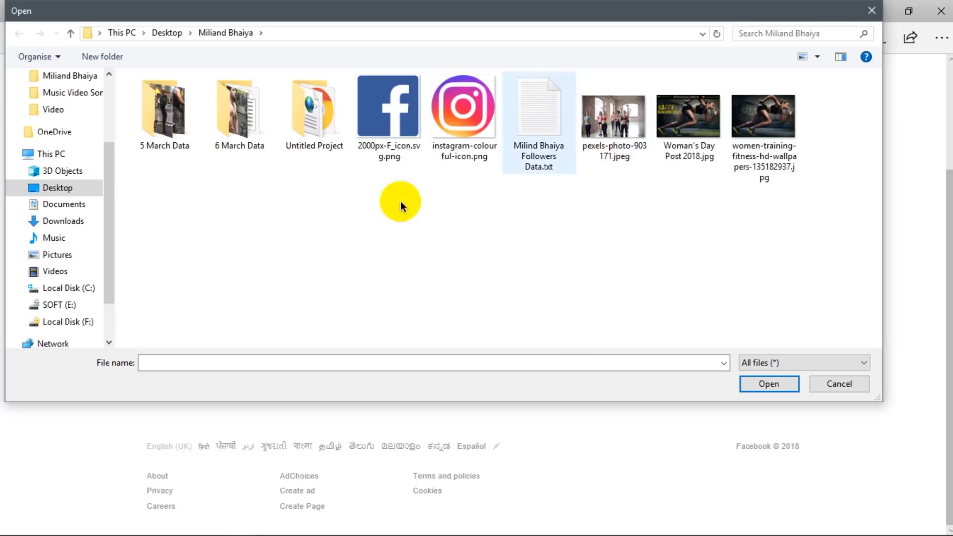
left_click(97, 187)
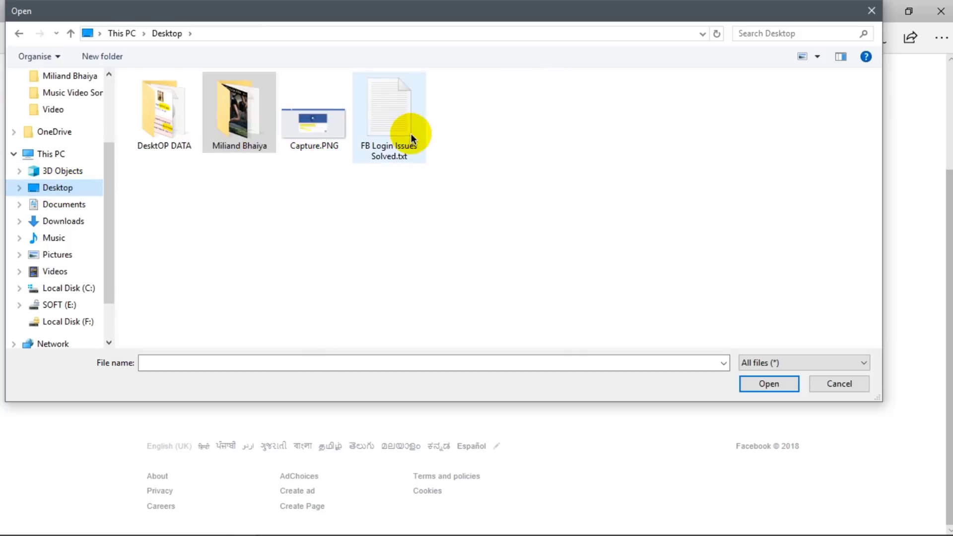
left_click(404, 131)
left_click(310, 140)
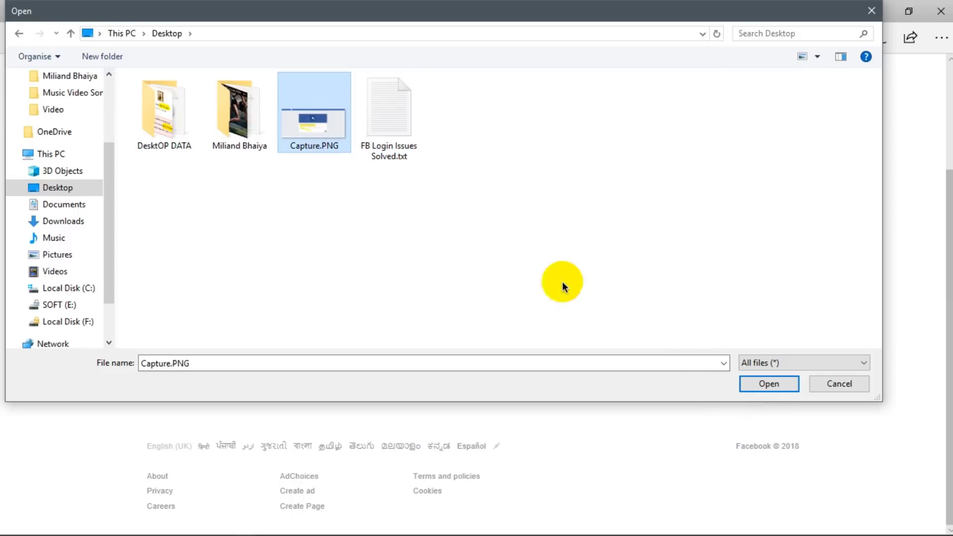
left_click(769, 386)
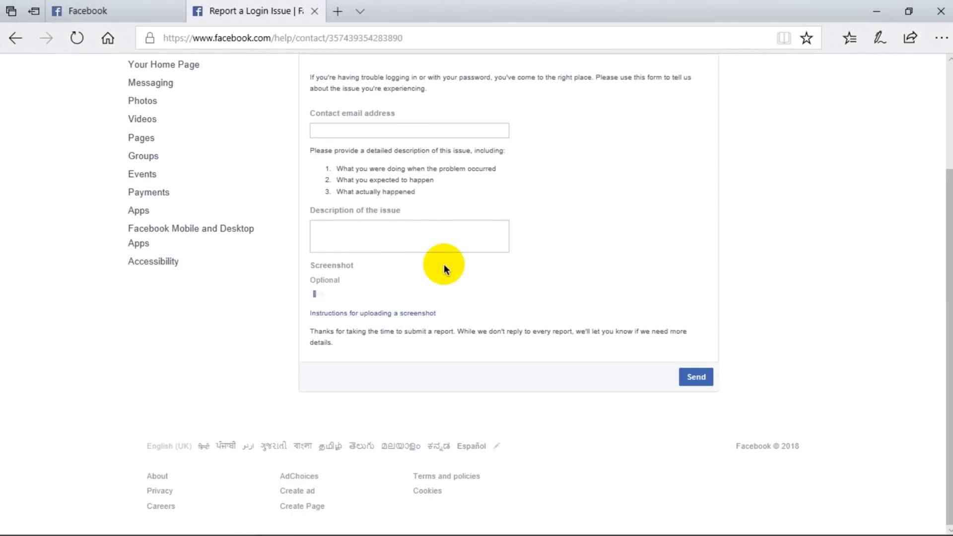
scroll(936, 341, "up", 1)
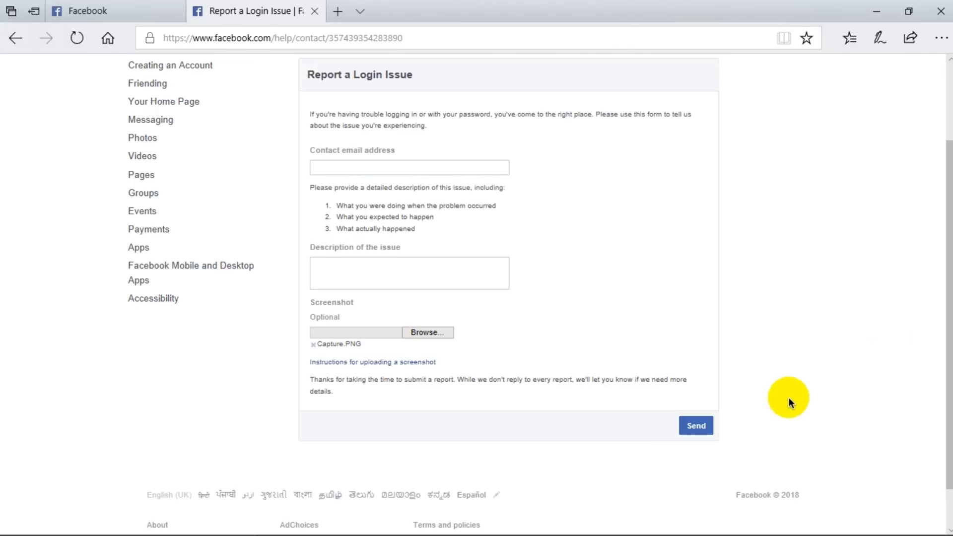
scroll(780, 372, "up", 2)
scroll(775, 372, "down", 3)
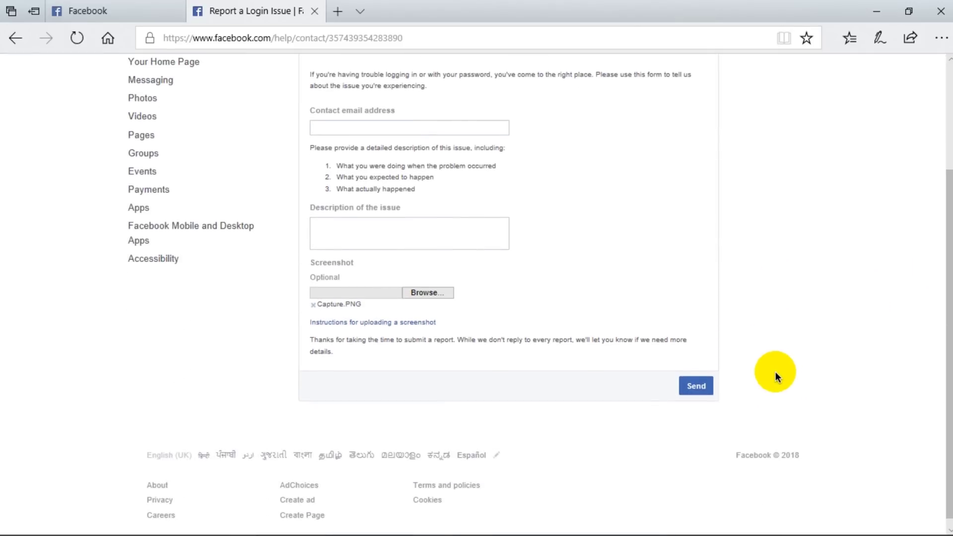
scroll(776, 372, "up", 3)
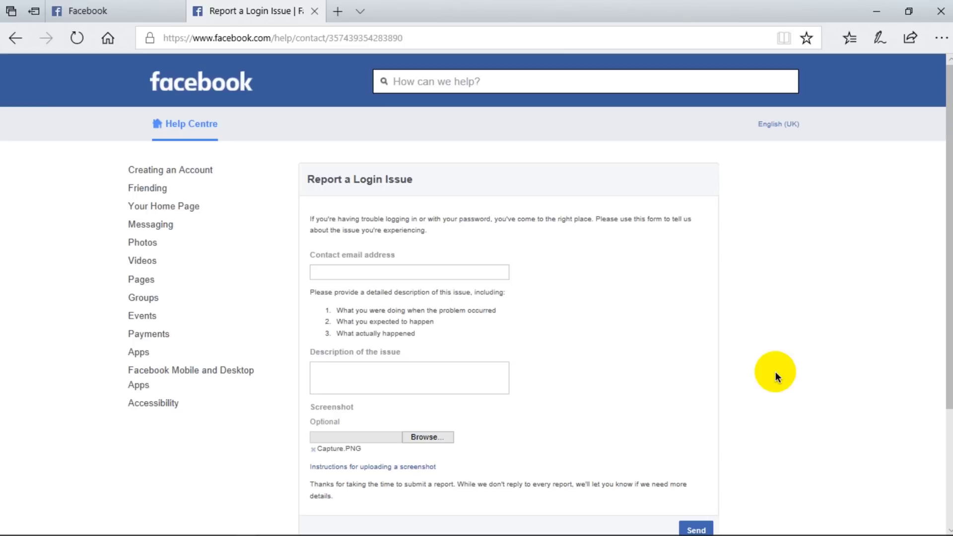
scroll(775, 371, "down", 3)
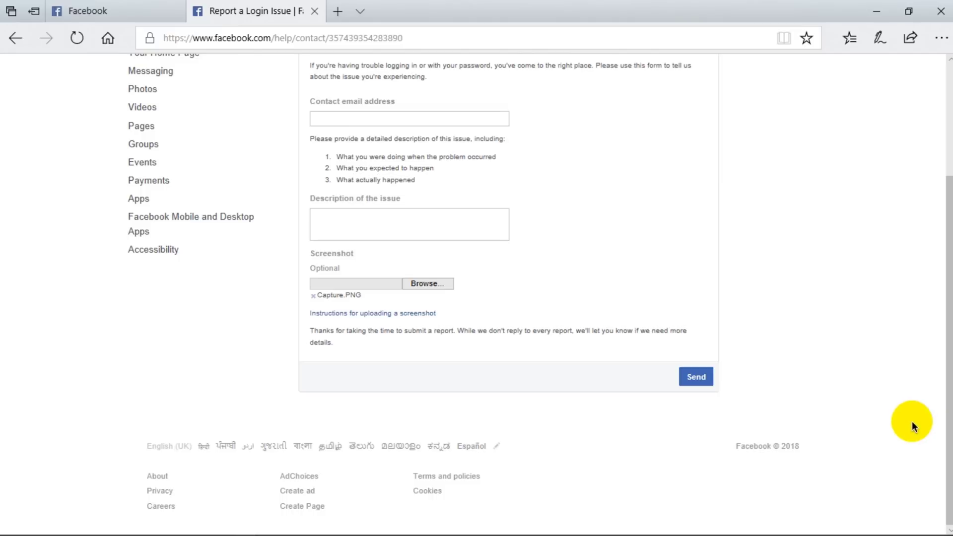
scroll(913, 421, "up", 3)
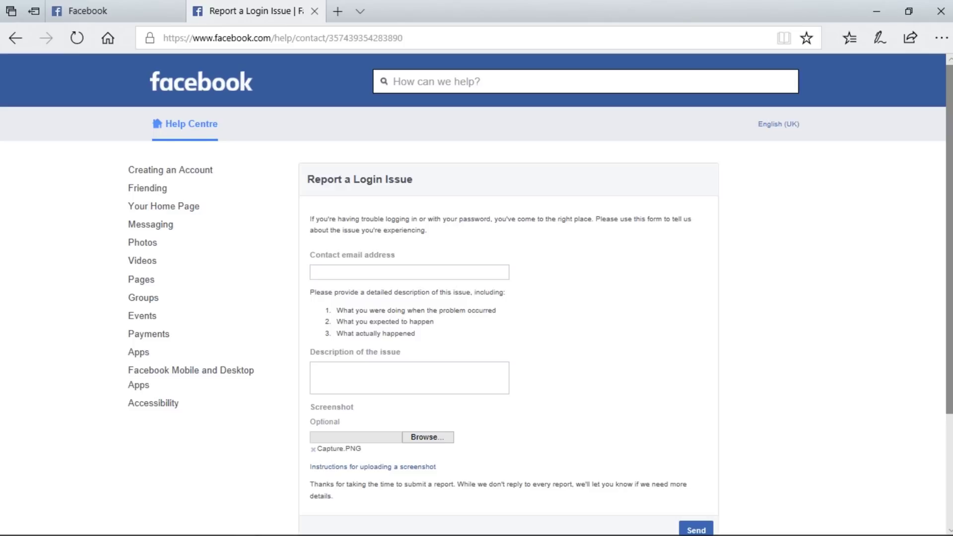
scroll(477, 298, "down", 3)
scroll(476, 298, "up", 3)
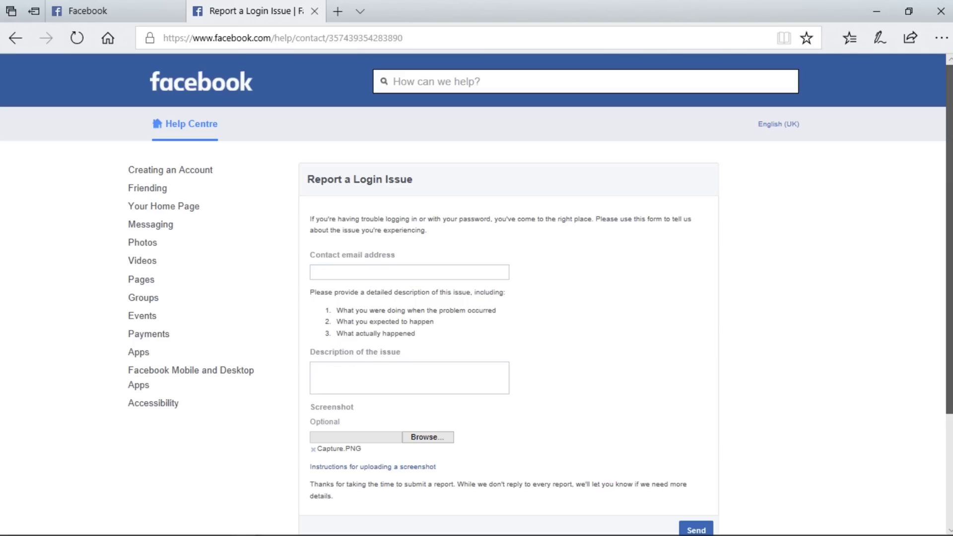